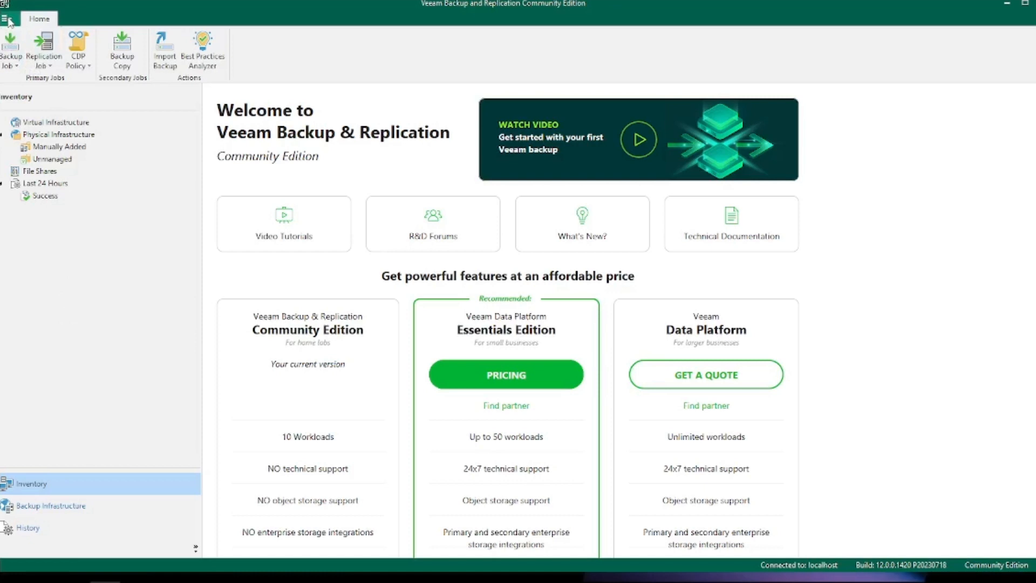
Review the current licence details and its covered instances from the main menu's License view.
click(7, 20)
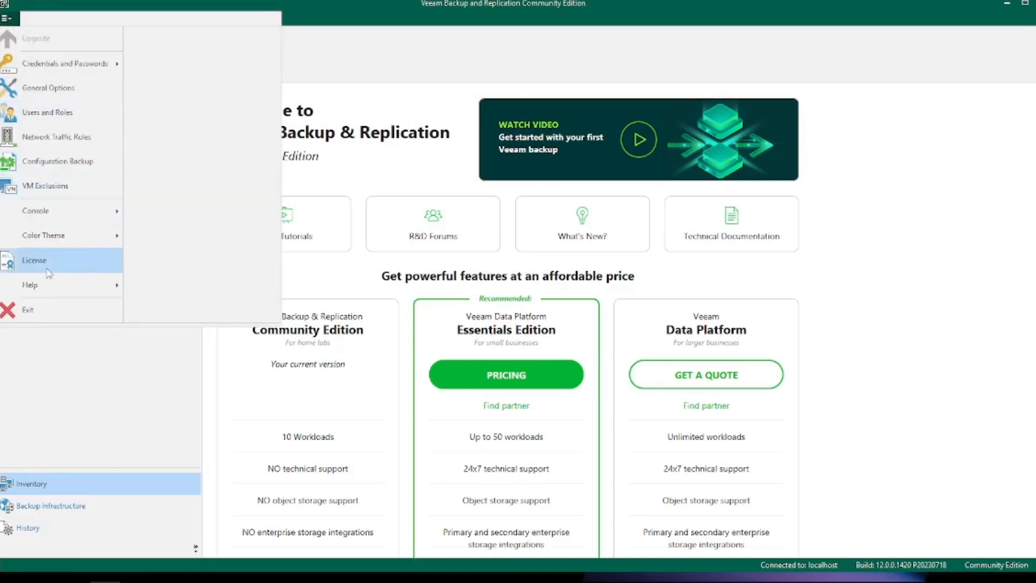
click(89, 268)
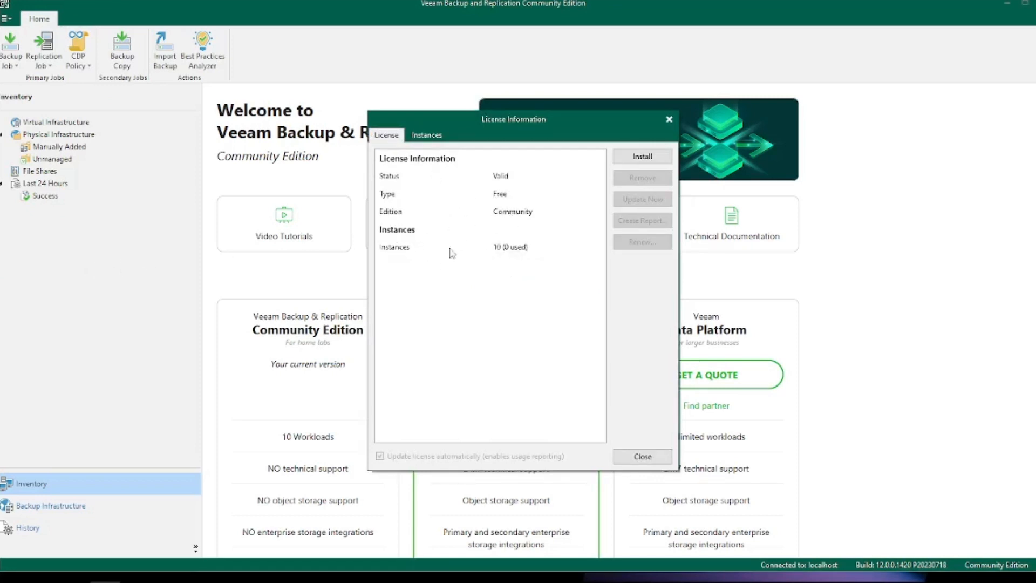
click(426, 135)
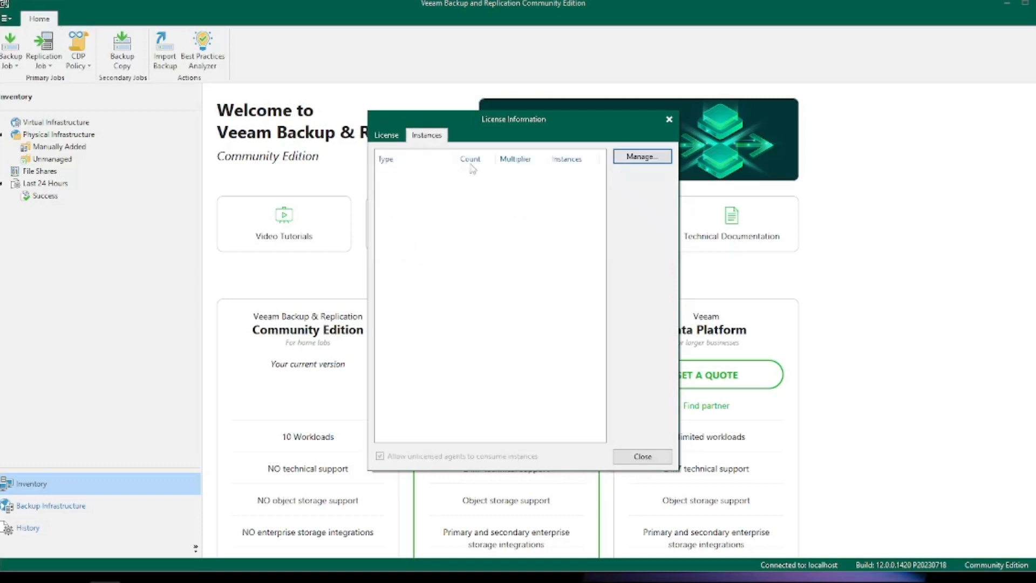
click(387, 135)
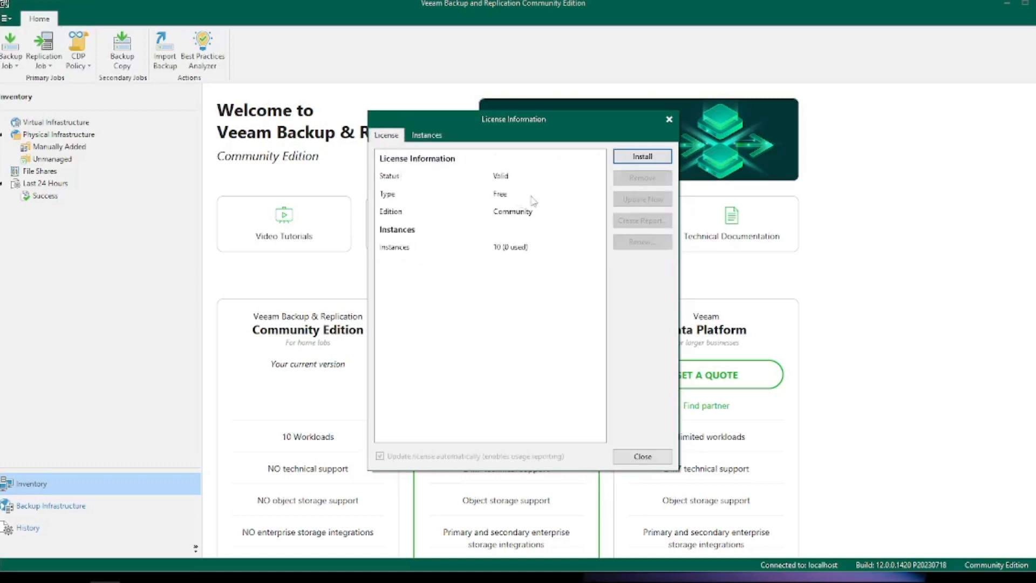
Install veeam_data_platform_premium_evaluation_1000.lic from Downloads, giving Enterprise Plus with 1000 instances for 21 days.
click(659, 160)
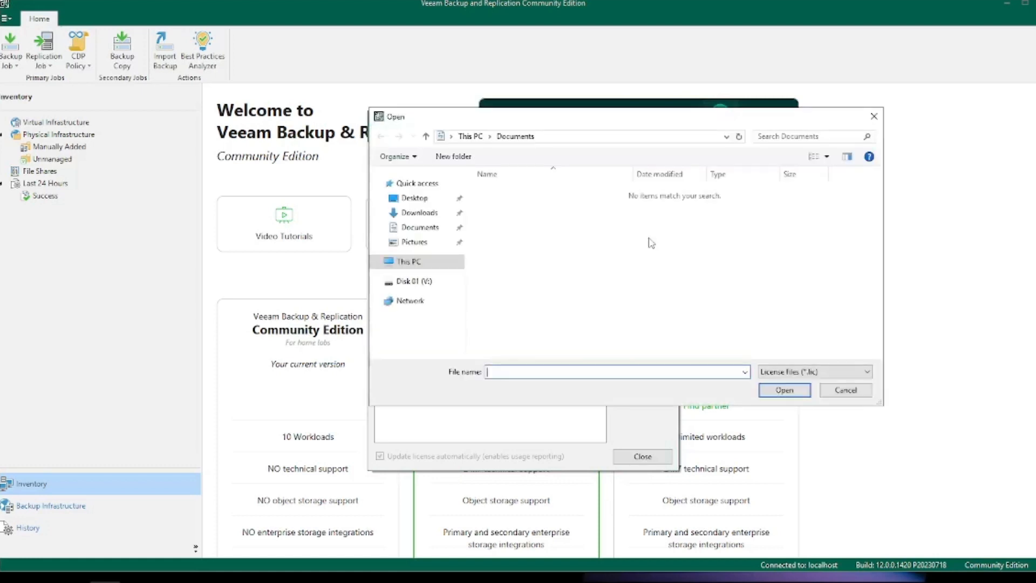
click(419, 212)
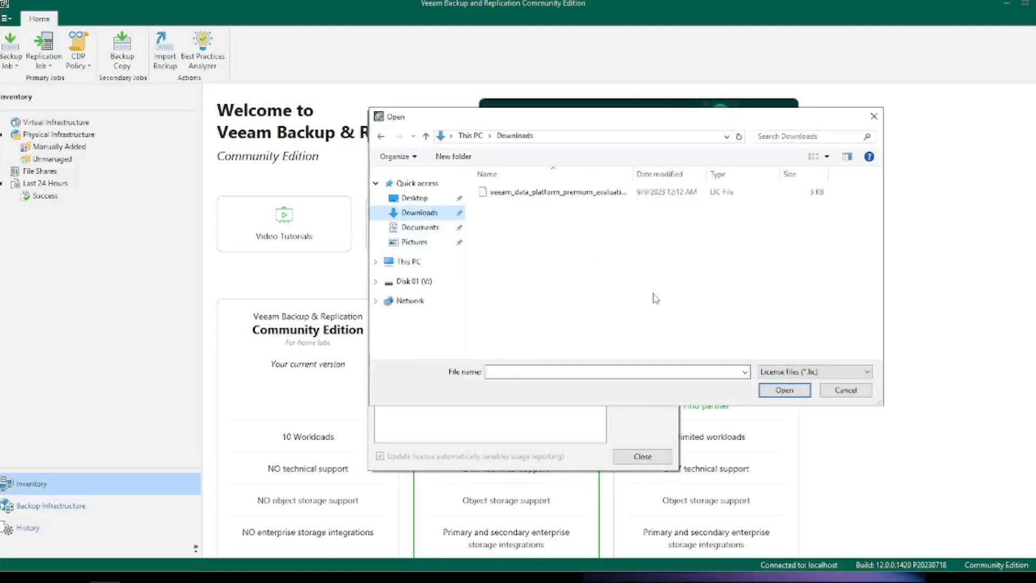
click(542, 198)
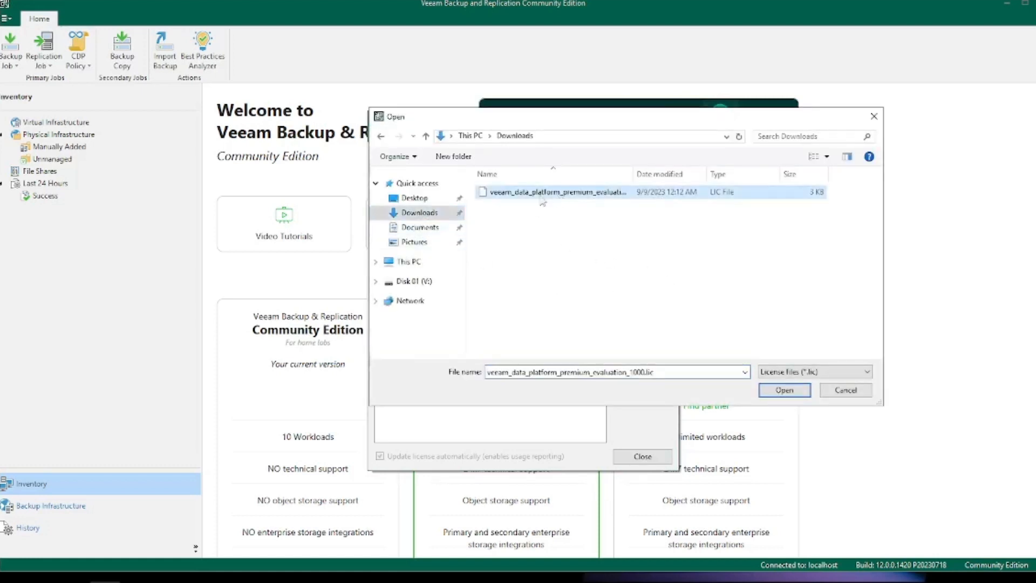
click(798, 393)
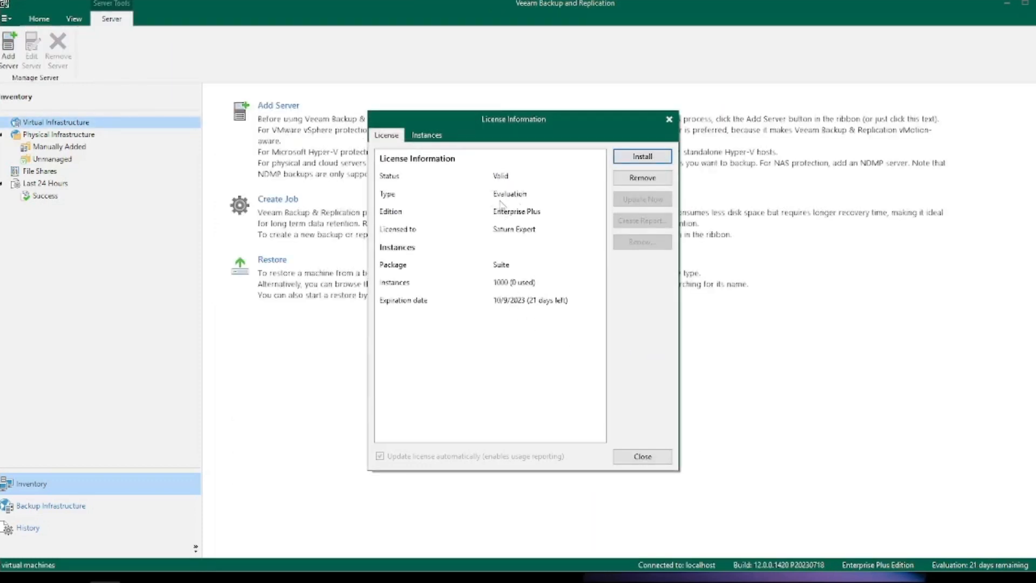
click(499, 286)
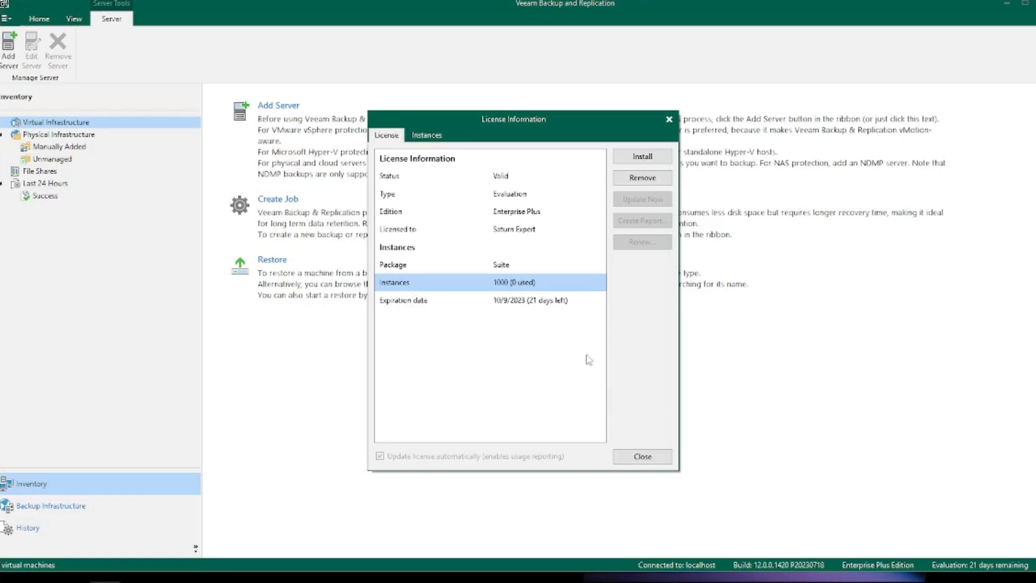
click(659, 461)
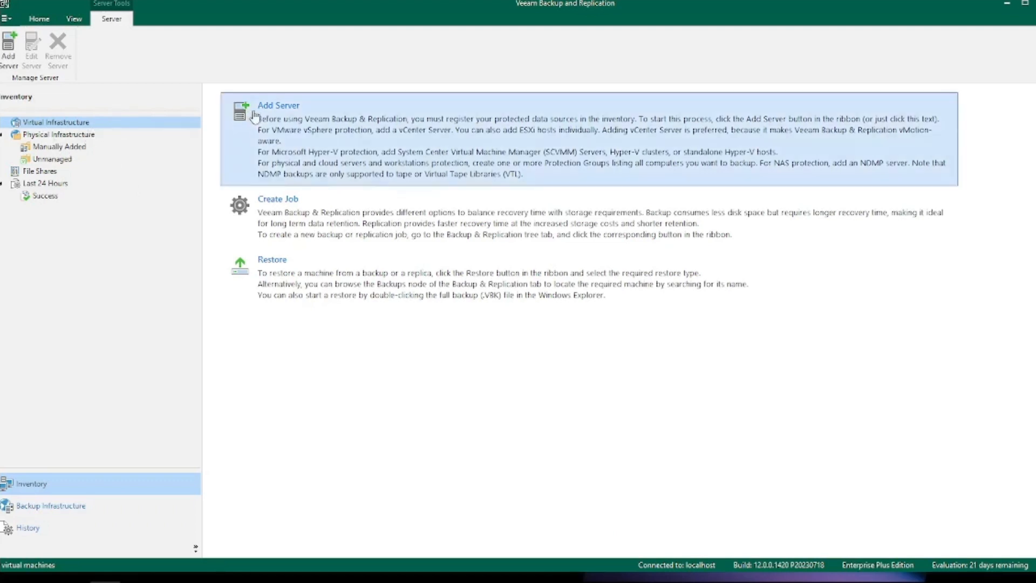
Add Server, choosing VMware vSphere and then the vSphere (vCenter/ESXi) server type.
click(279, 111)
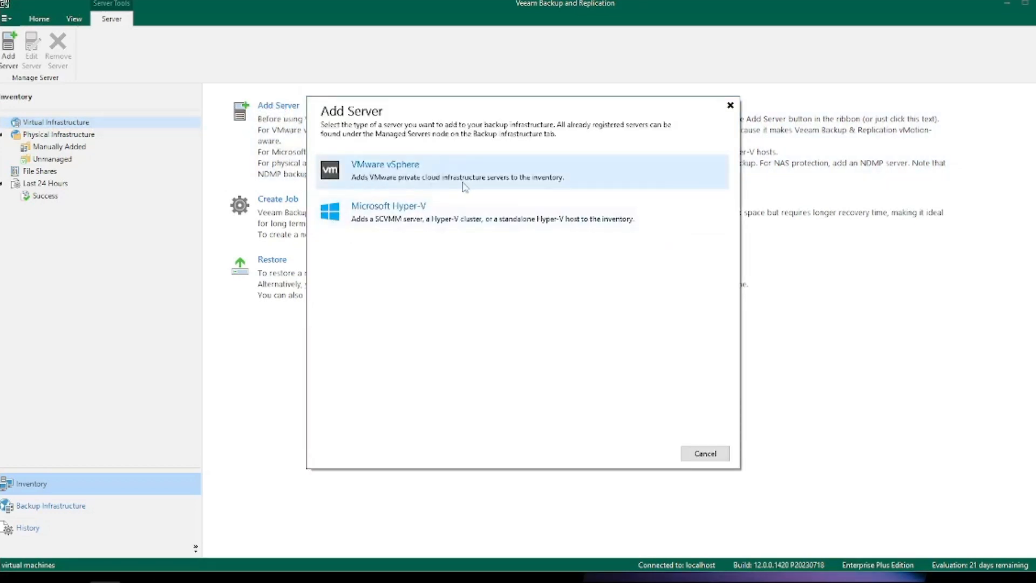
click(404, 178)
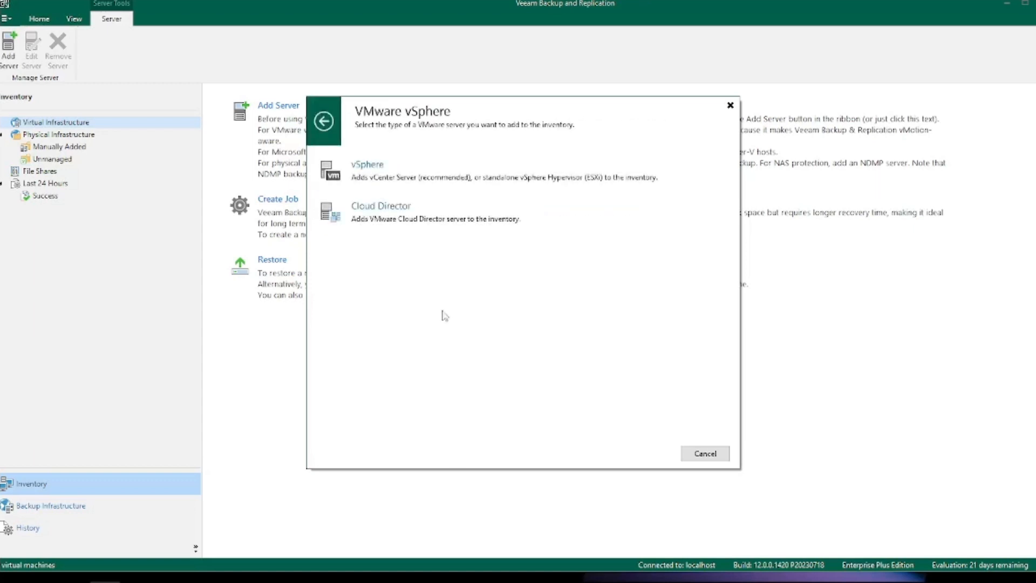
click(430, 180)
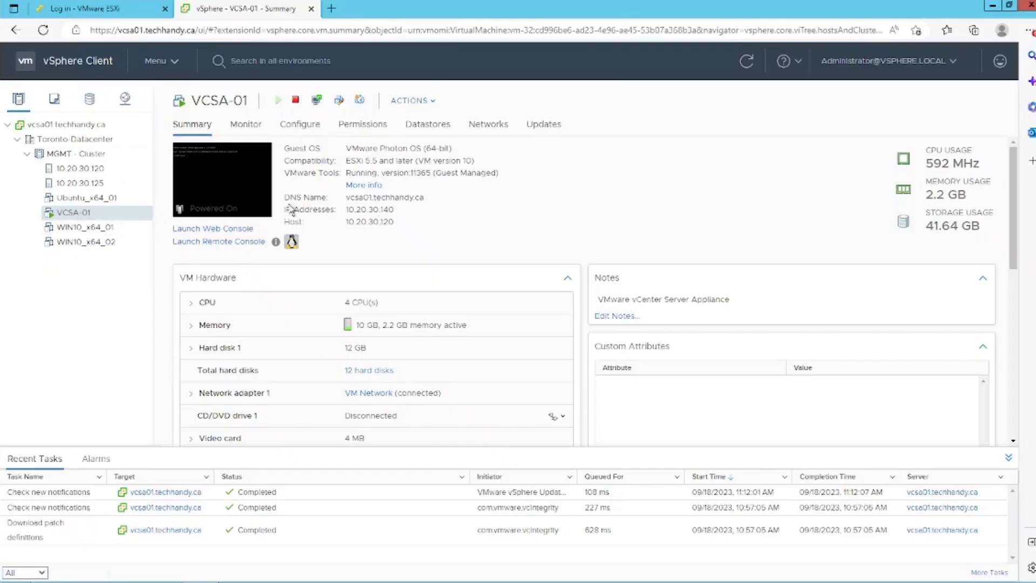
drag(396, 211, 346, 211)
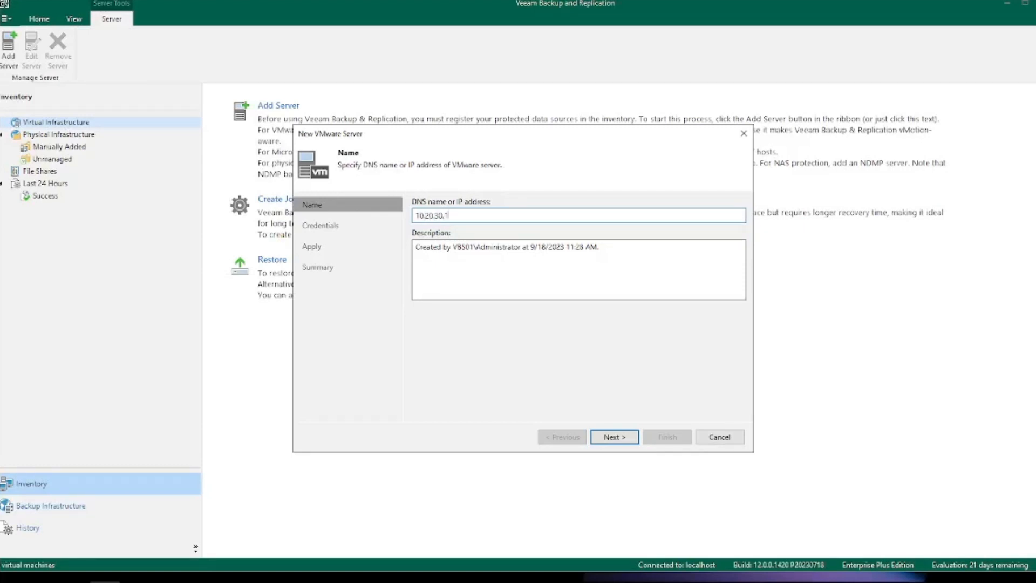
Enter server address 10.20.30.140, clear the default description, and proceed to credentials.
text(40)
drag(600, 247, 415, 247)
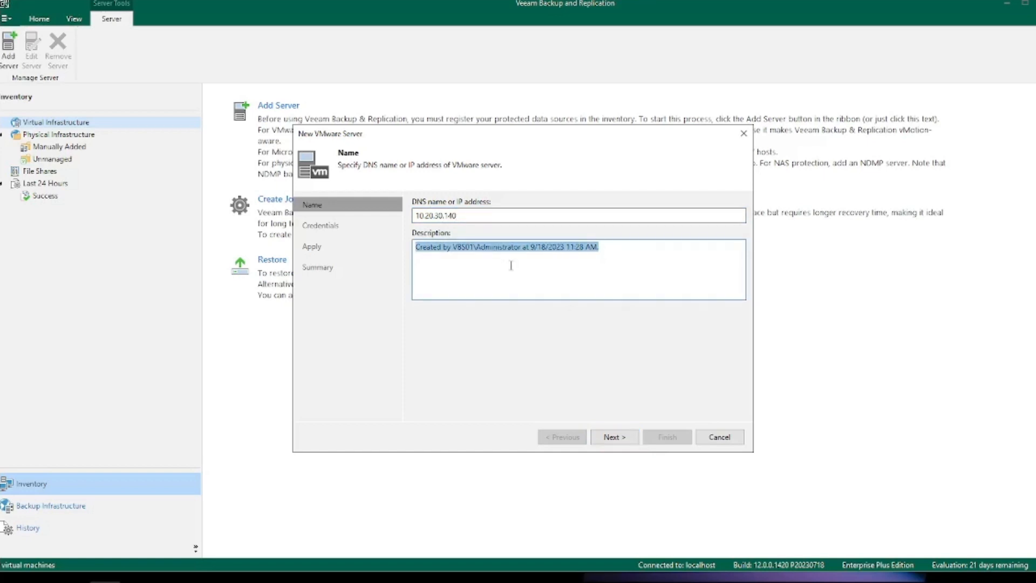
key(ctrl+v)
click(612, 436)
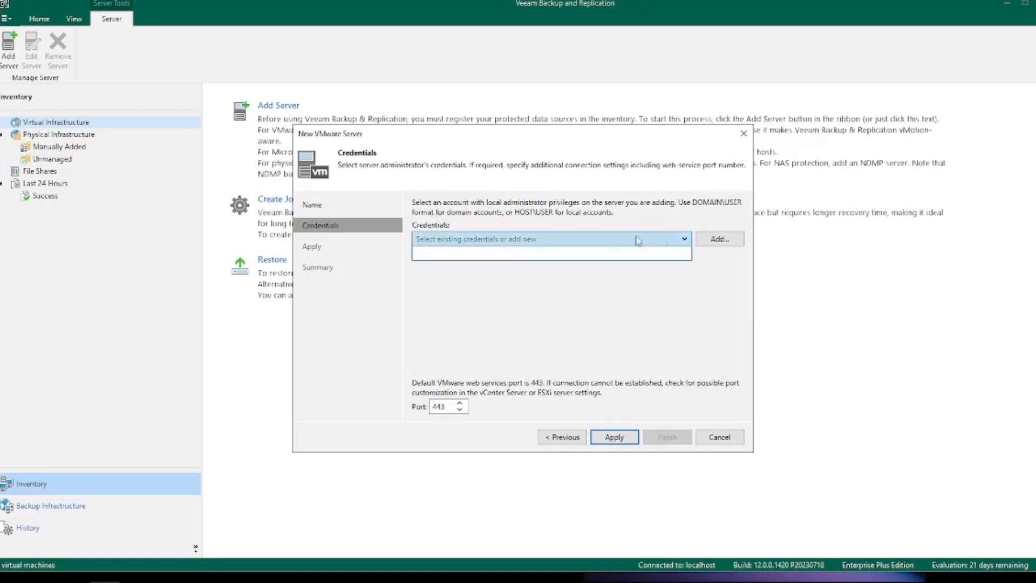
Add new vSphere administrator credentials with the account password and apply the connection settings.
click(731, 241)
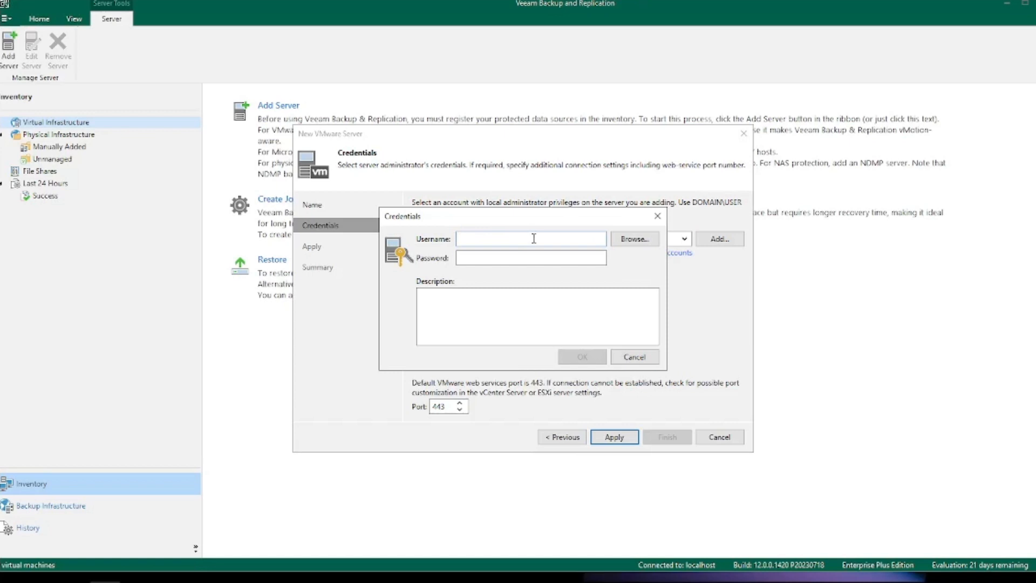
text(administrat)
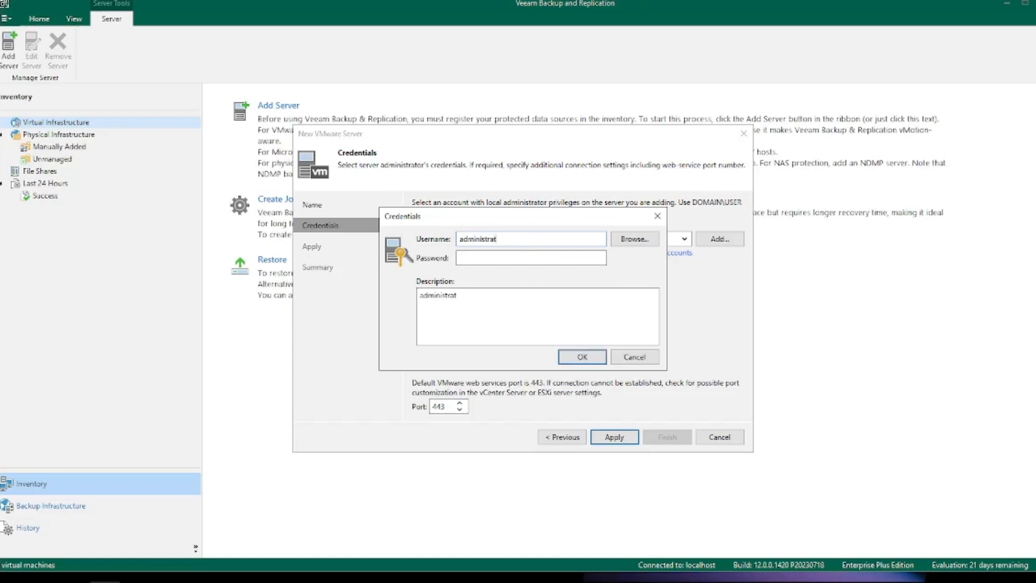
text(or@vsphere.local)
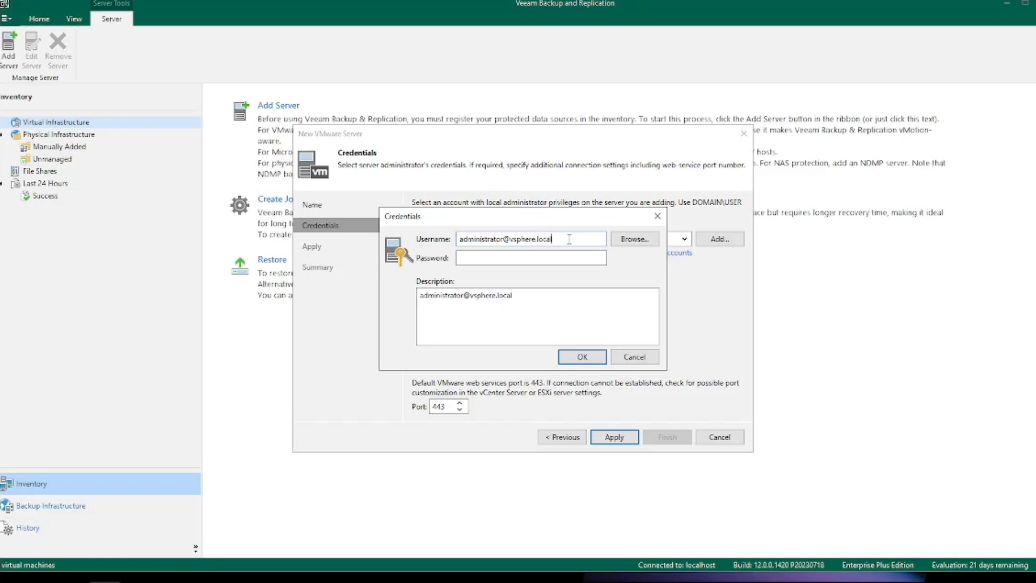
click(552, 262)
text(P)
click(582, 357)
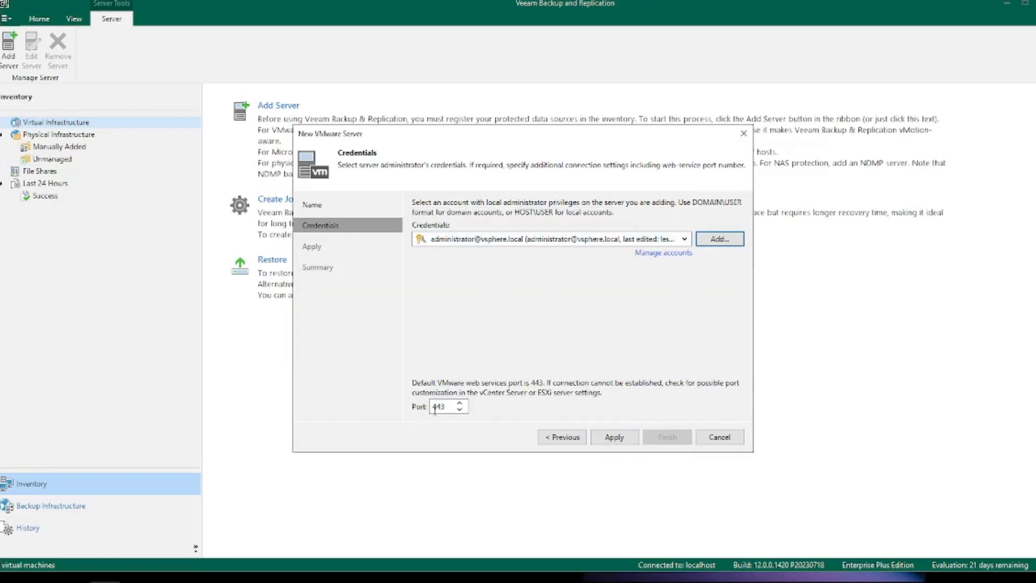
click(624, 442)
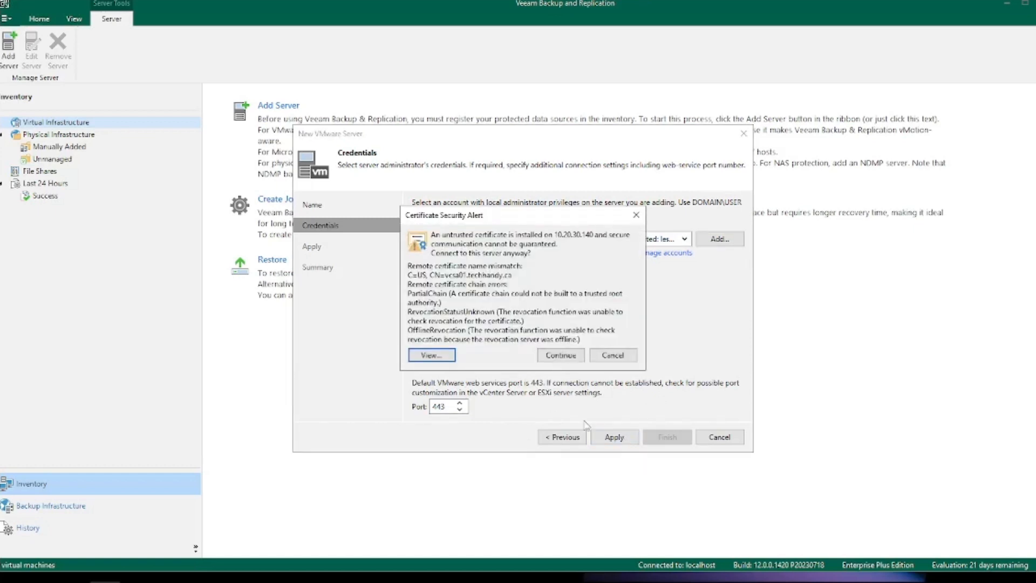
Accept the untrusted certificate, then finish the wizard once vCenter 10.20.30.140 connects on port 443.
click(561, 355)
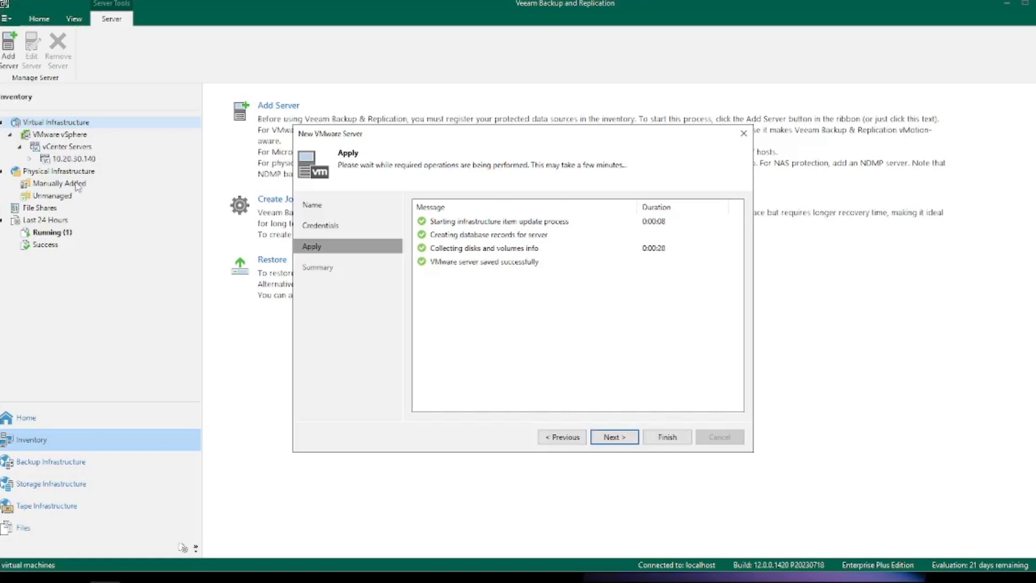
click(615, 438)
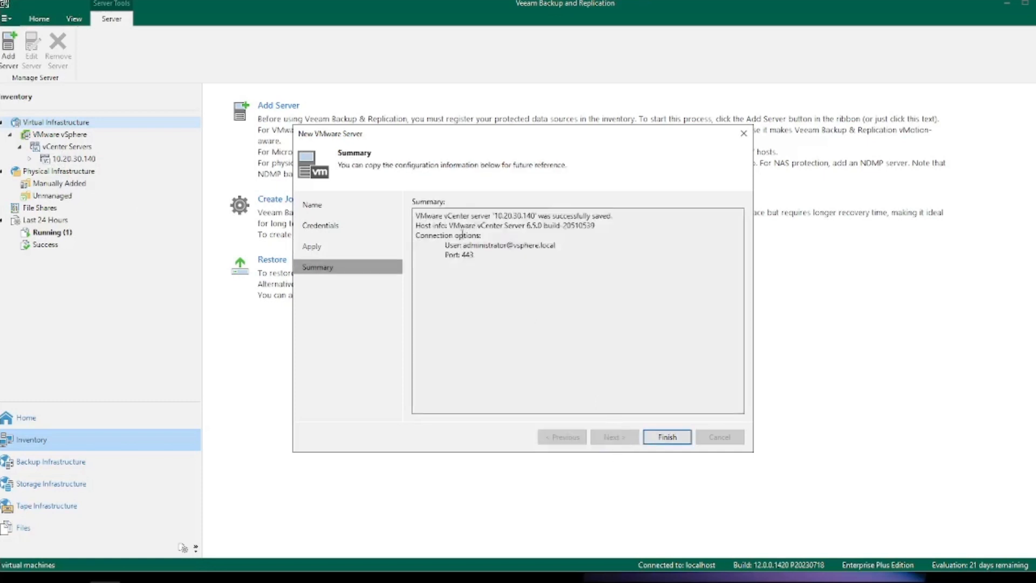
click(667, 437)
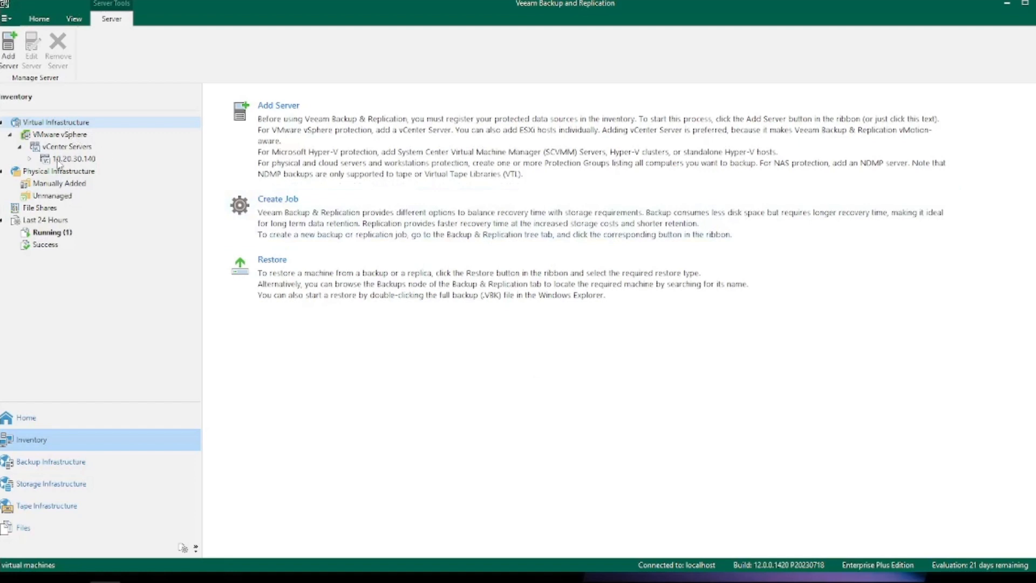
Expand 10.20.30.140, Toronto-Datacenter and MGMT Cluster to list four VMs, then collapse vCenter Servers and VMware vSphere.
click(30, 159)
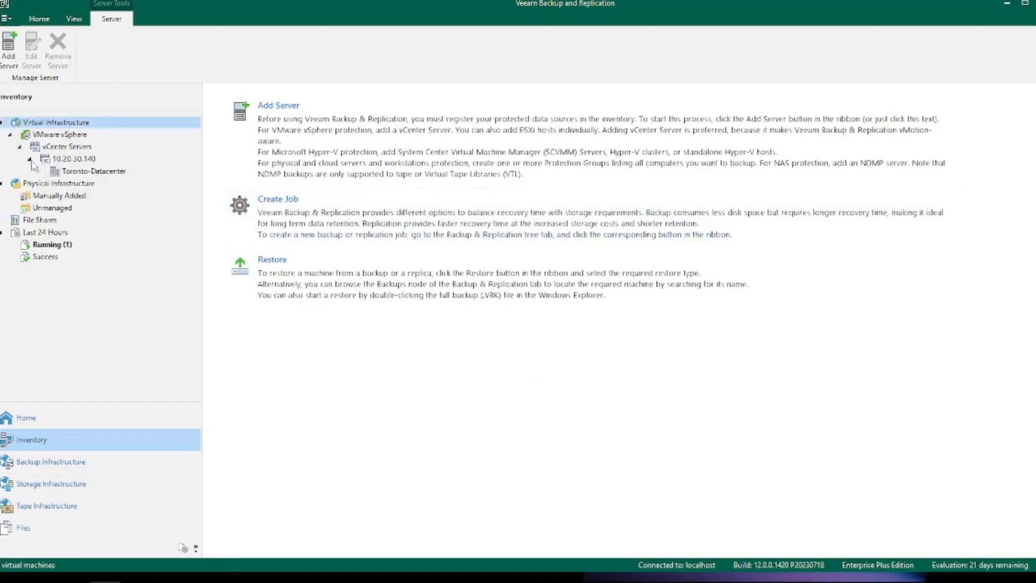
click(74, 172)
click(40, 172)
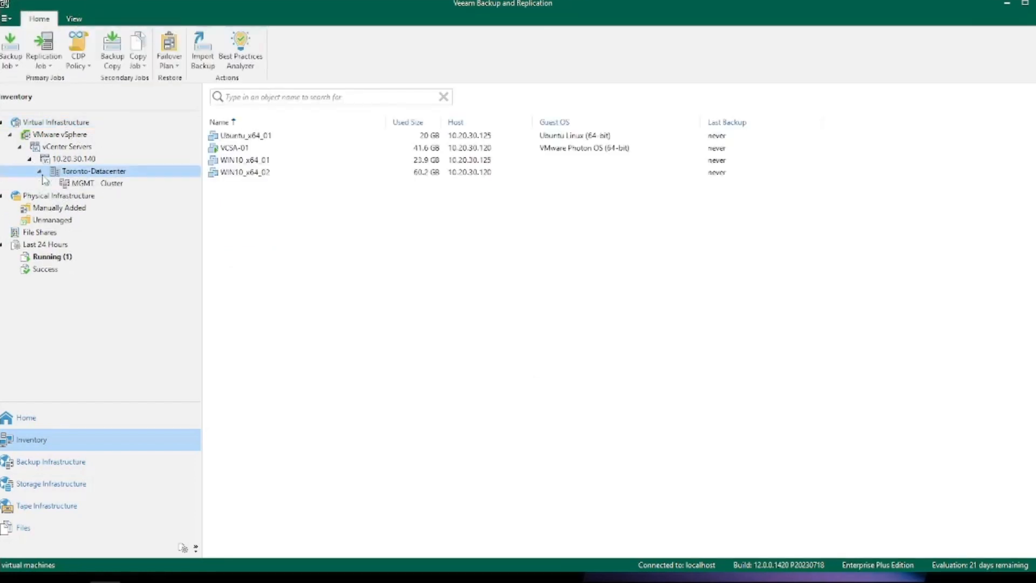
click(98, 184)
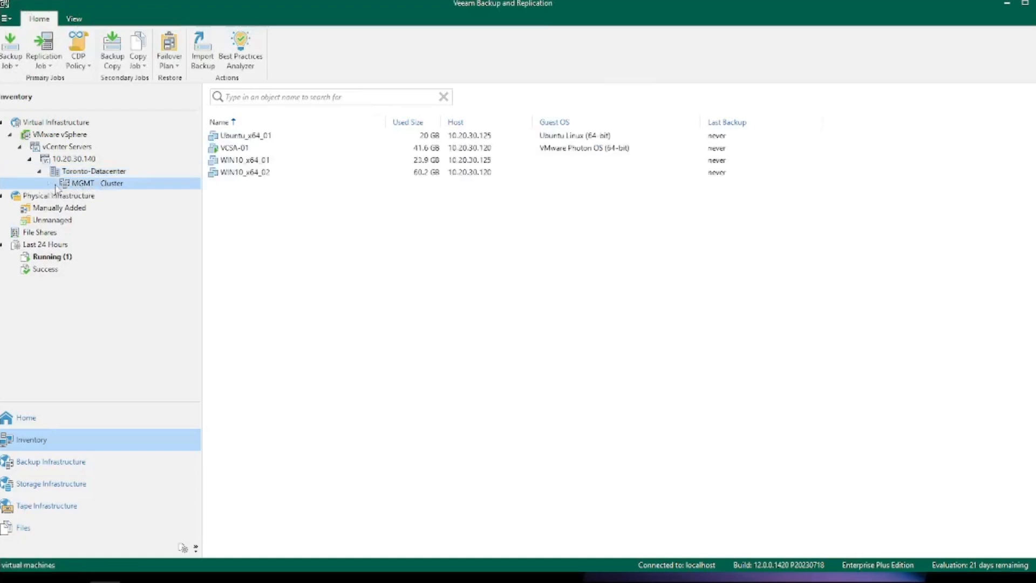
click(50, 184)
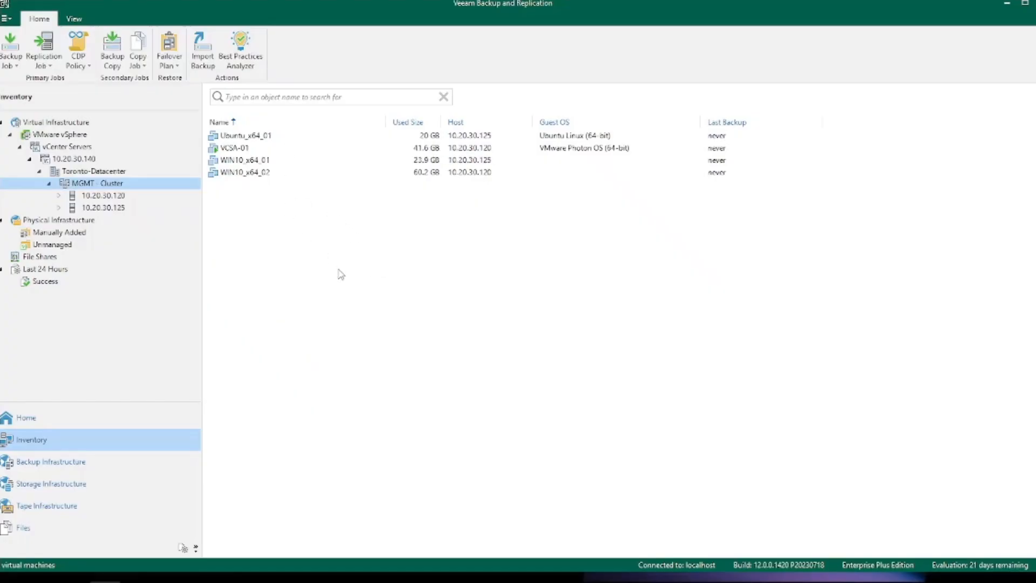
click(20, 147)
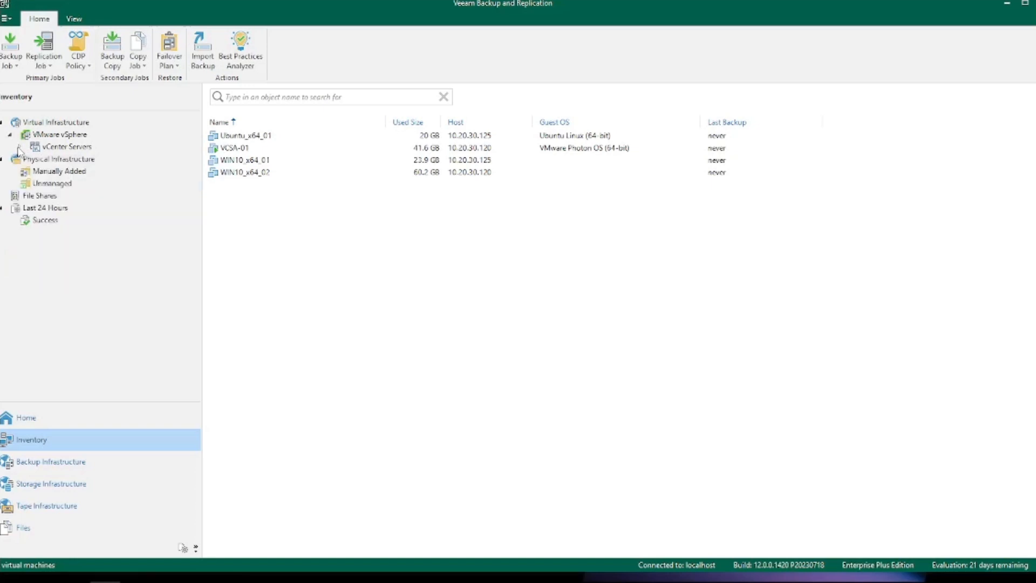
click(10, 135)
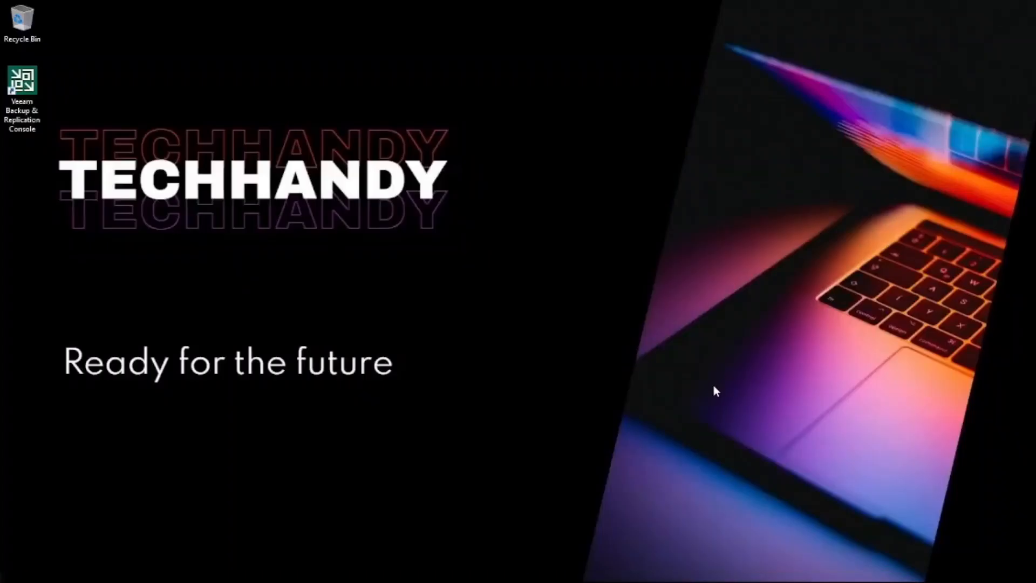